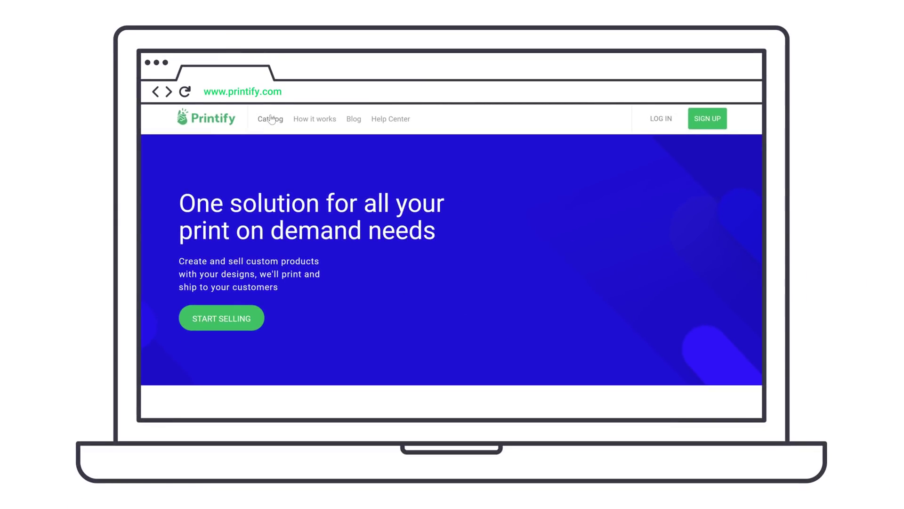
Step: Browse the Hoodies, Accessories, Phone cases, Socks and Jewellery catalog categories, then open the Unisex Jersey Short Sleeve Tee
{"action": "left_click", "coordinate": [271, 119]}
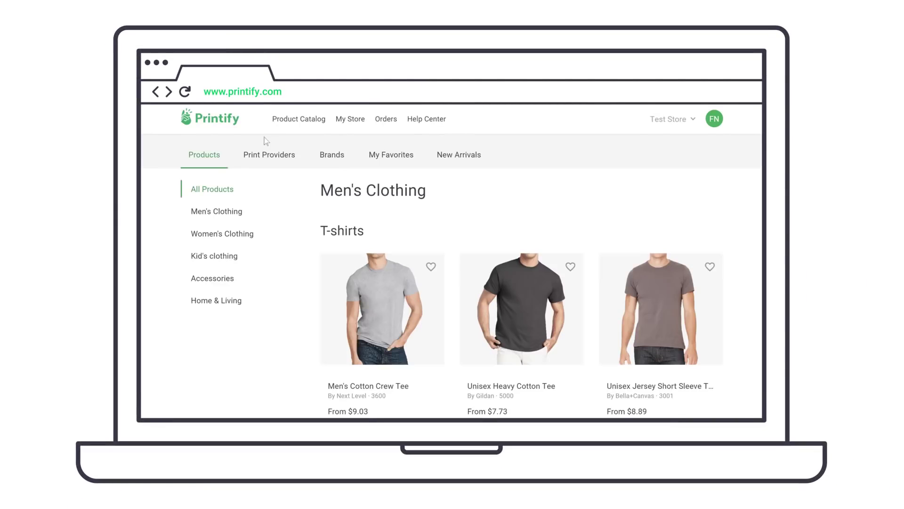
{"action": "left_click", "coordinate": [233, 212]}
{"action": "left_click", "coordinate": [227, 254]}
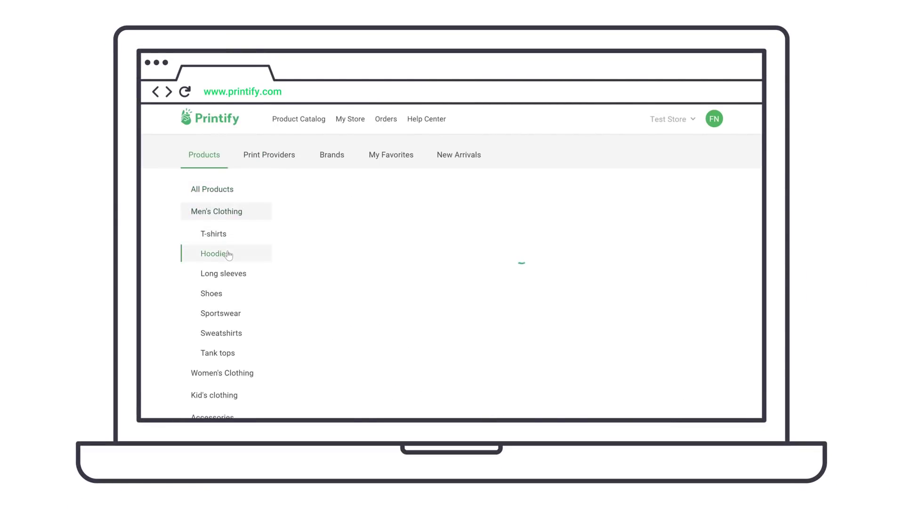
{"action": "left_click", "coordinate": [221, 415]}
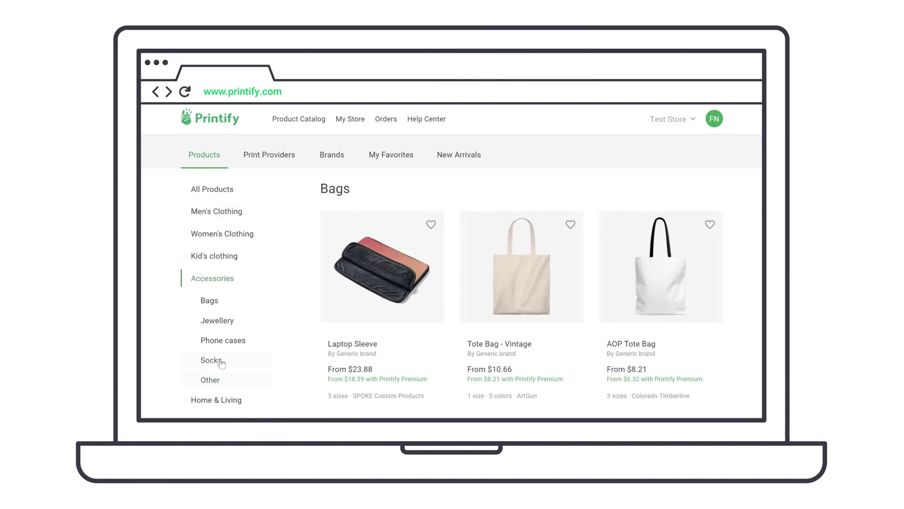
{"action": "left_click", "coordinate": [220, 346]}
{"action": "left_click", "coordinate": [221, 362]}
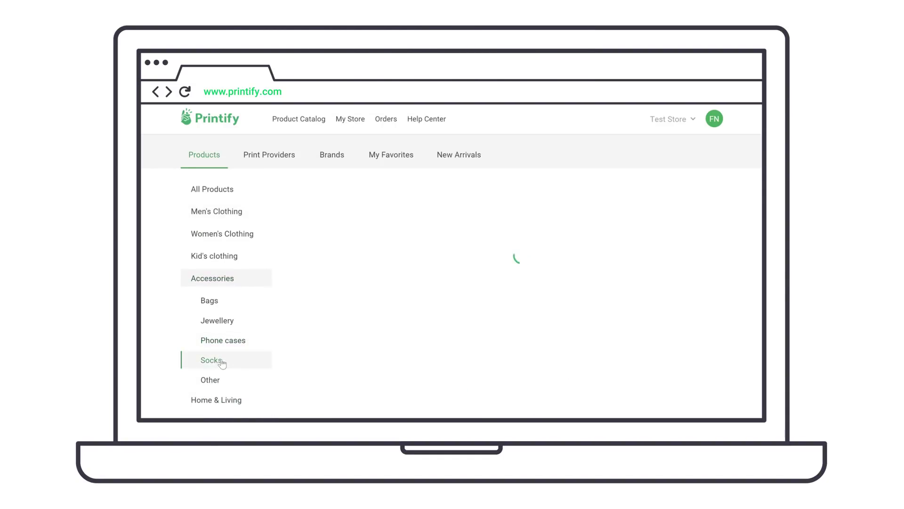
{"action": "left_click", "coordinate": [221, 326]}
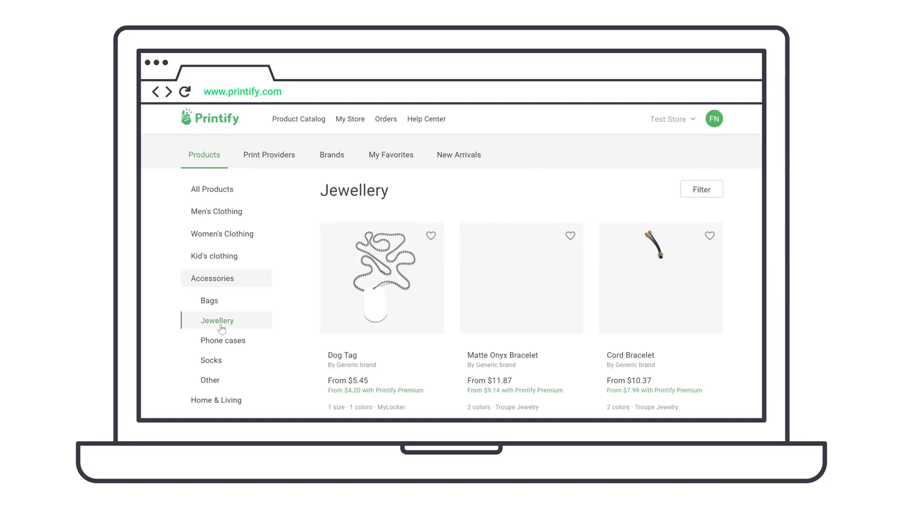
{"action": "left_click", "coordinate": [221, 213]}
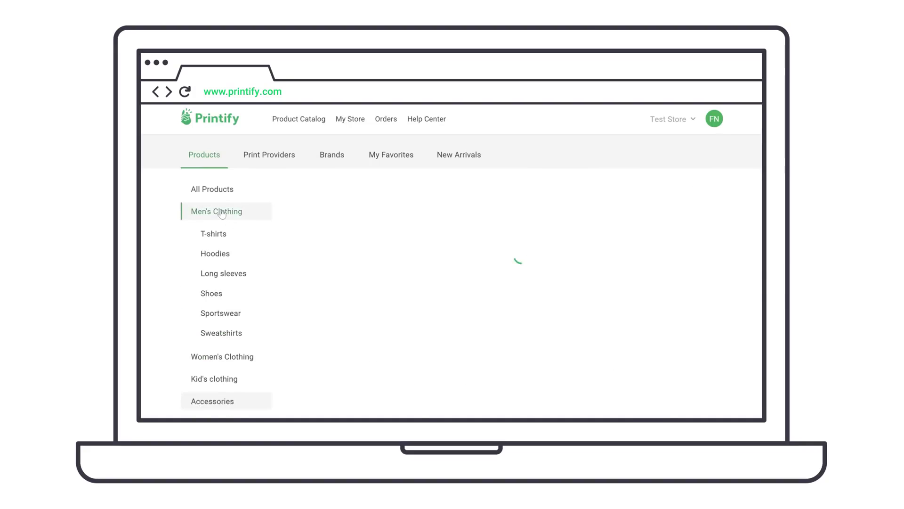
{"action": "left_click", "coordinate": [644, 317]}
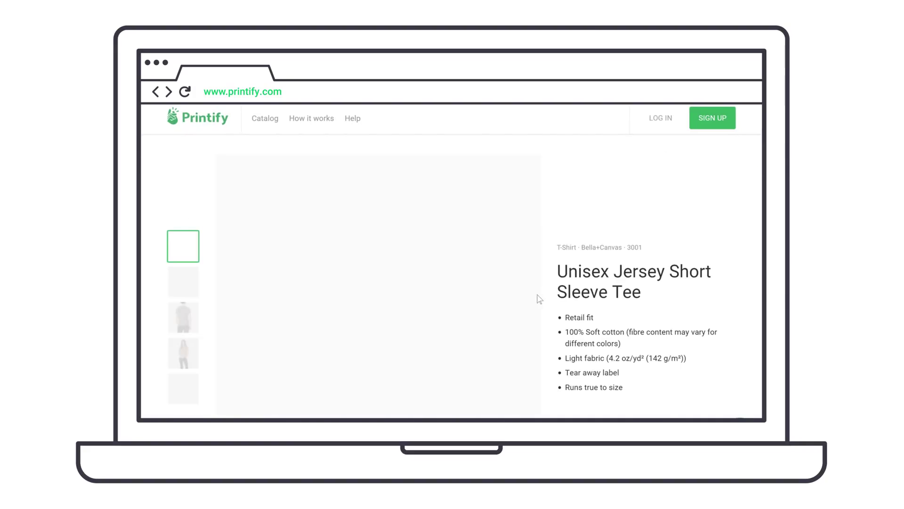
Step: Open the ArtGun print provider's shipping and details listing for the tee
{"action": "scroll", "coordinate": [539, 300], "scroll_direction": "down", "scroll_amount": 5}
{"action": "scroll", "coordinate": [586, 290], "scroll_direction": "down", "scroll_amount": 2}
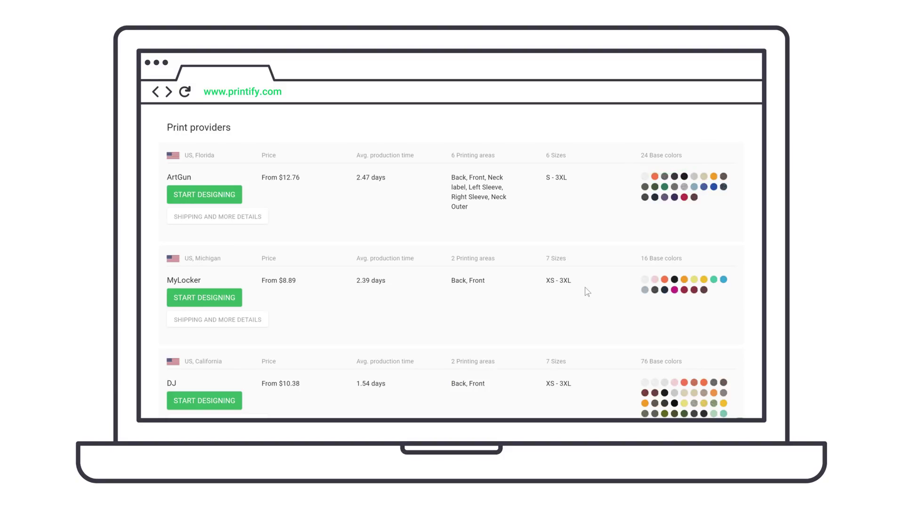
{"action": "left_click", "coordinate": [234, 219]}
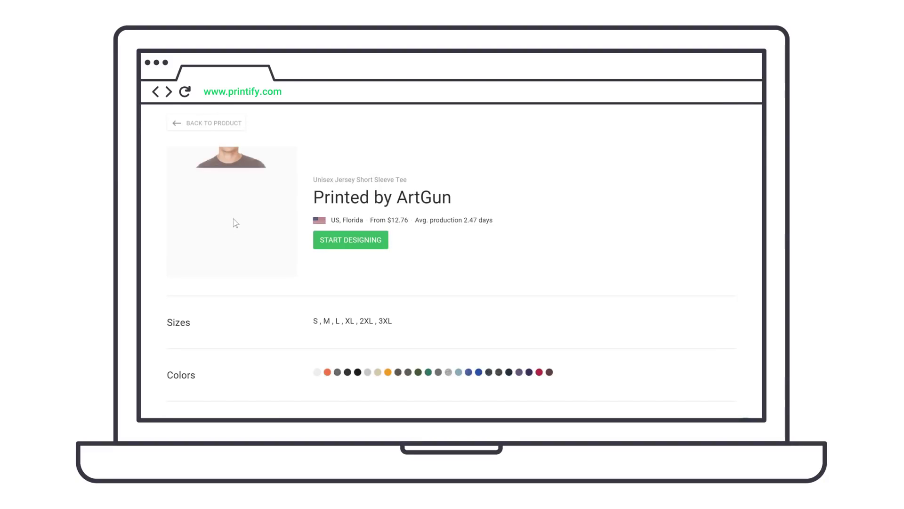
{"action": "scroll", "coordinate": [372, 233], "scroll_direction": "down", "scroll_amount": 2}
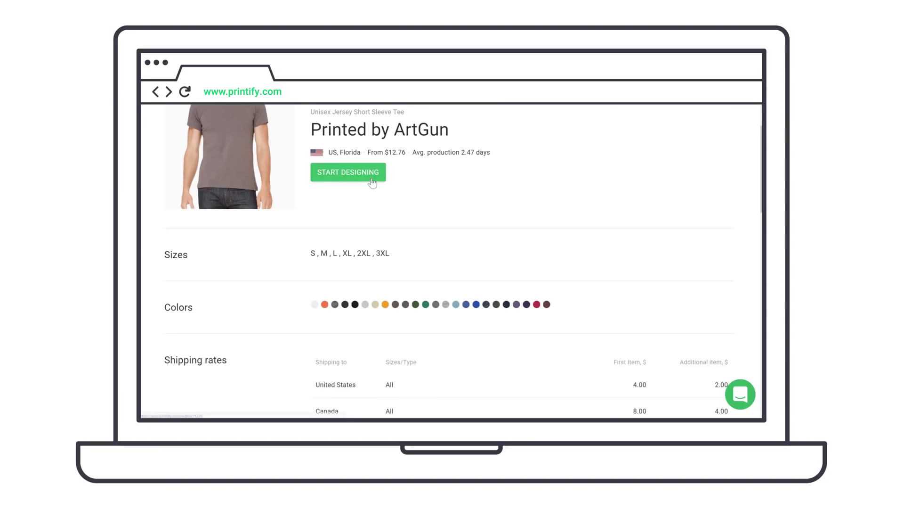
Step: Start designing the tee with ArtGun as the print provider
{"action": "left_click", "coordinate": [372, 182]}
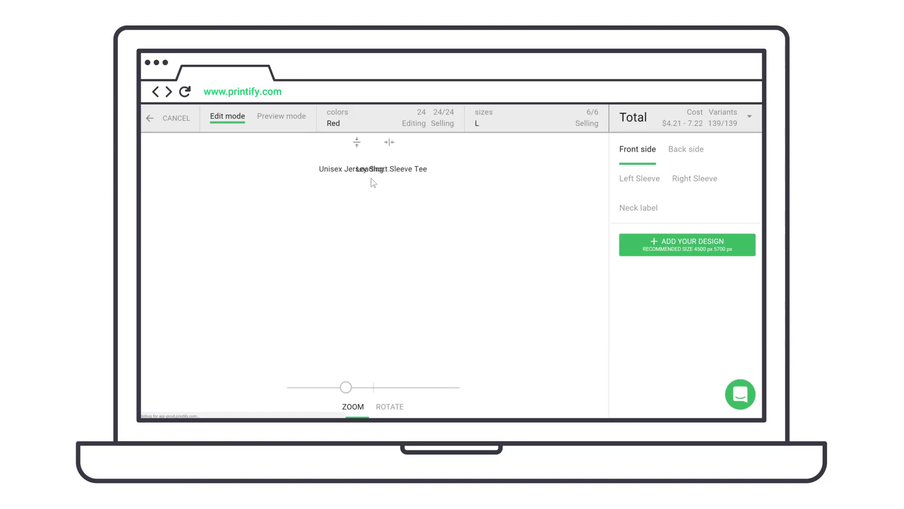
Step: Place the uploaded Printify logo on the tee front, then check the back, left sleeve and neck label areas
{"action": "left_click", "coordinate": [643, 256]}
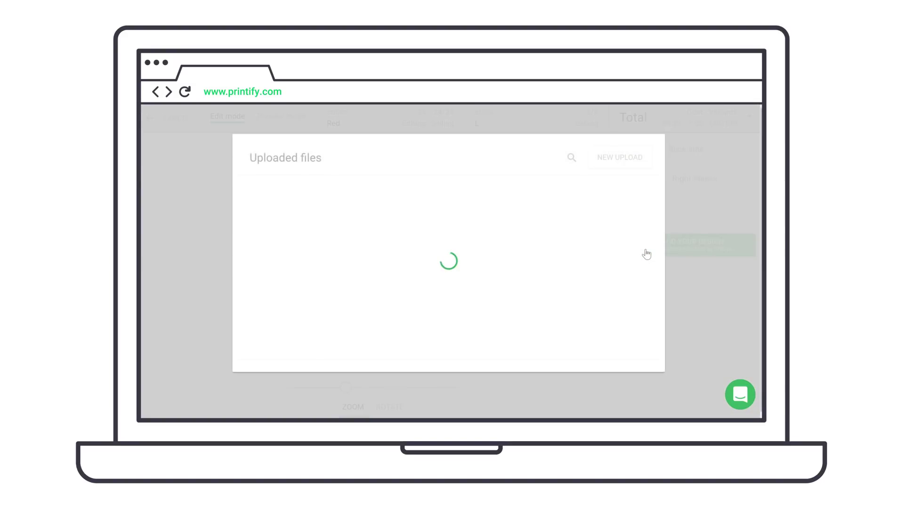
{"action": "left_click", "coordinate": [523, 256]}
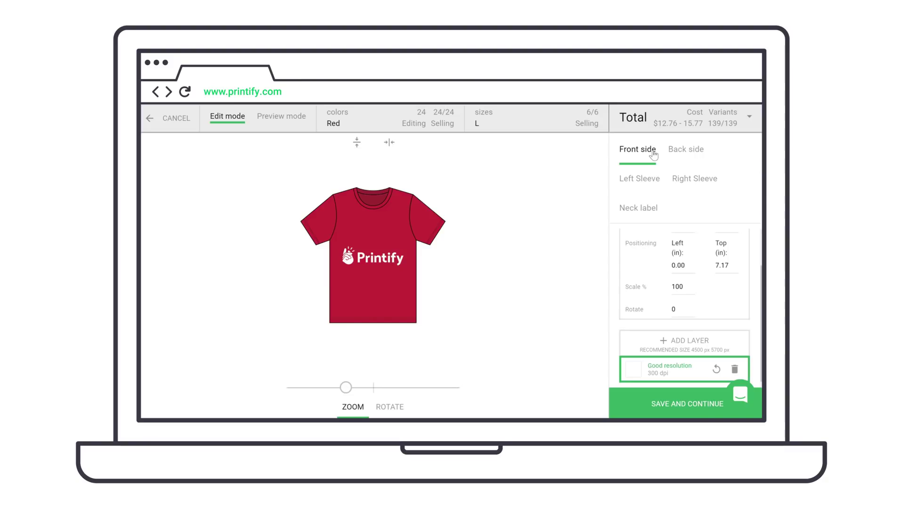
{"action": "left_click", "coordinate": [672, 154]}
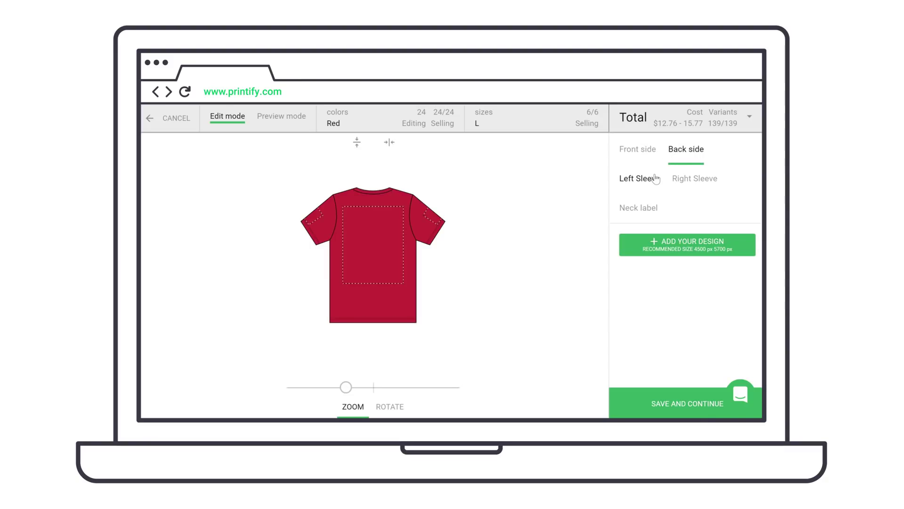
{"action": "left_click", "coordinate": [654, 181]}
{"action": "left_click", "coordinate": [645, 208]}
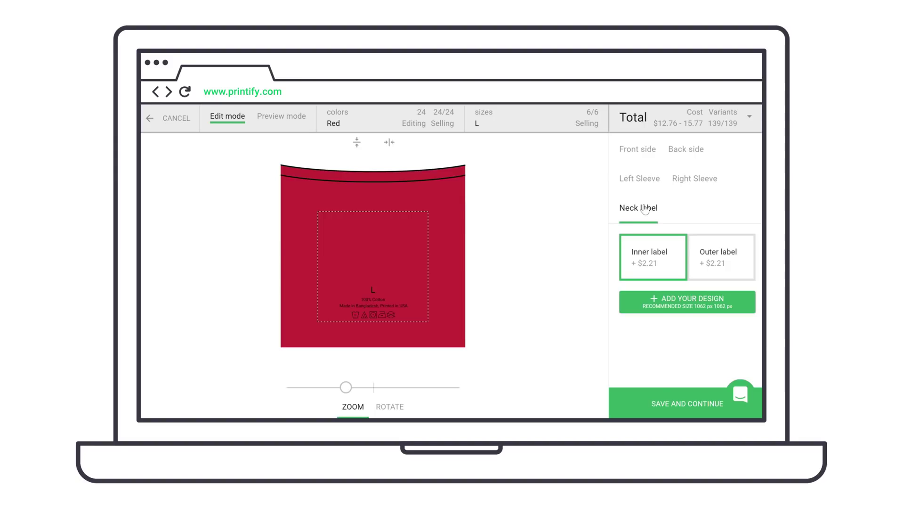
{"action": "left_click", "coordinate": [643, 156]}
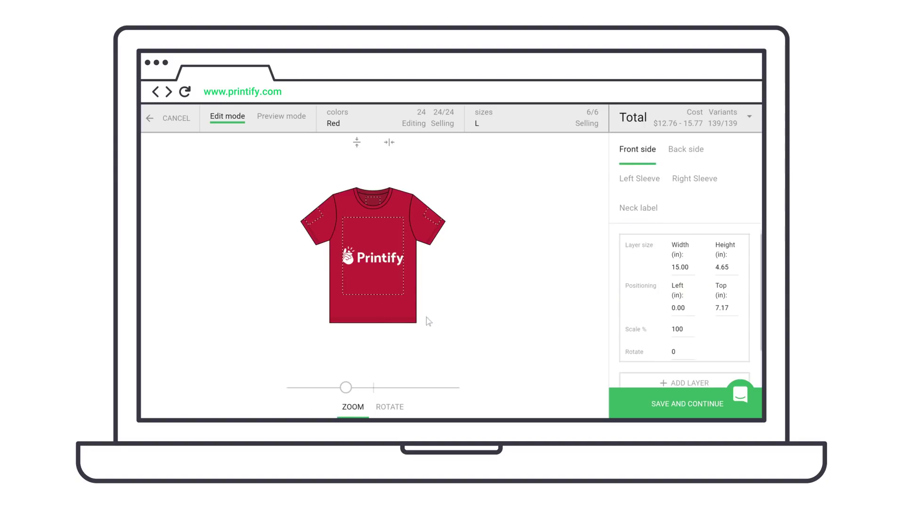
Step: Scale the front logo to 71% and raise it onto the chest, then begin a back design
{"action": "left_click_drag", "start_coordinate": [343, 390], "coordinate": [330, 388]}
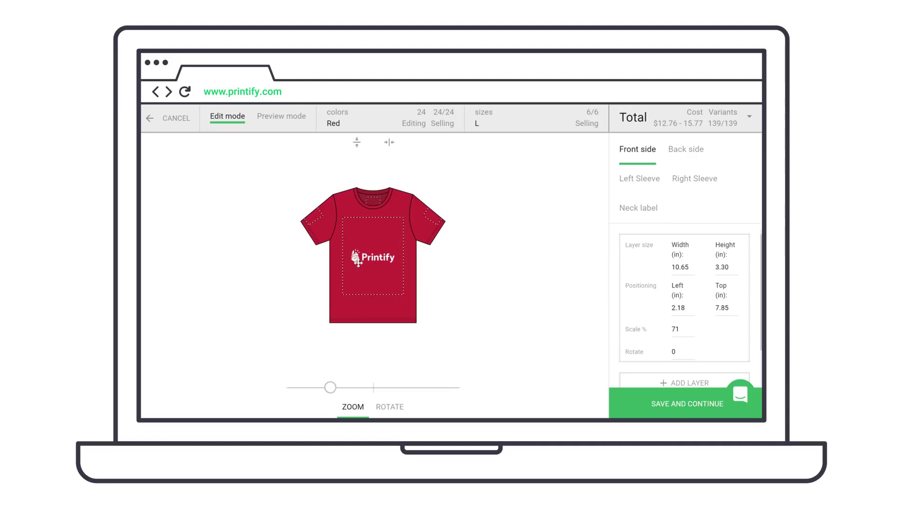
{"action": "left_click", "coordinate": [389, 142]}
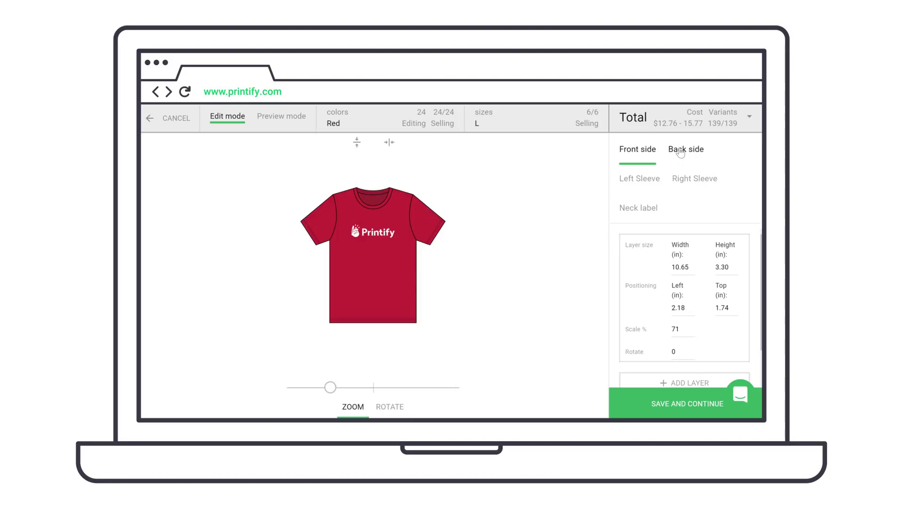
{"action": "left_click", "coordinate": [682, 151]}
{"action": "left_click", "coordinate": [656, 248]}
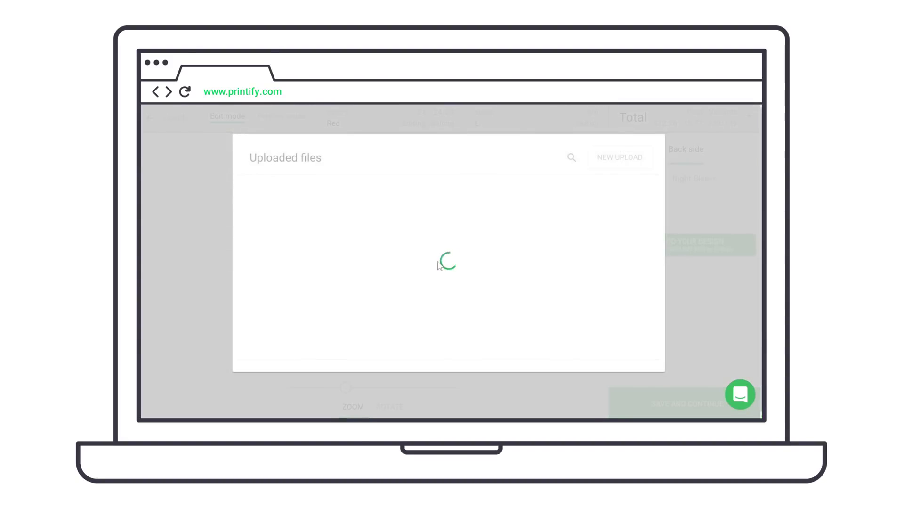
Step: Apply wave.png to the back and a circles design to the left sleeve
{"action": "left_click", "coordinate": [409, 304]}
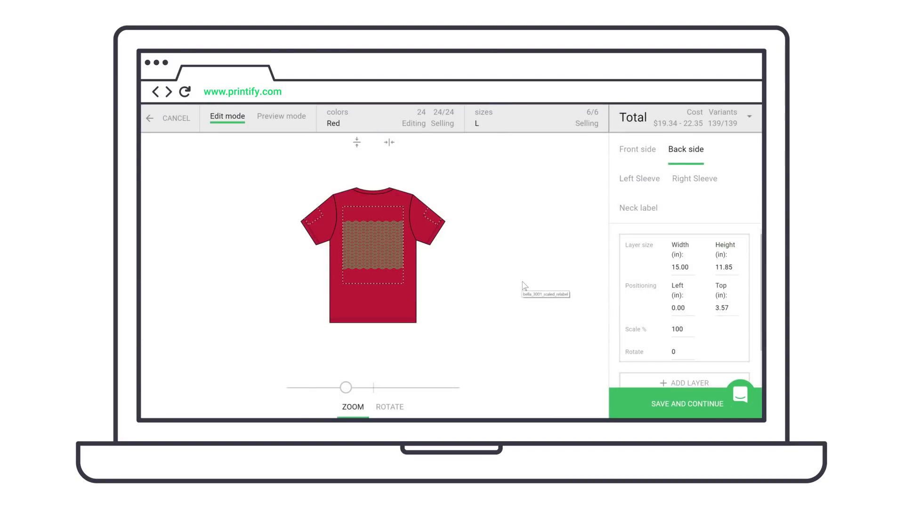
{"action": "left_click", "coordinate": [627, 182]}
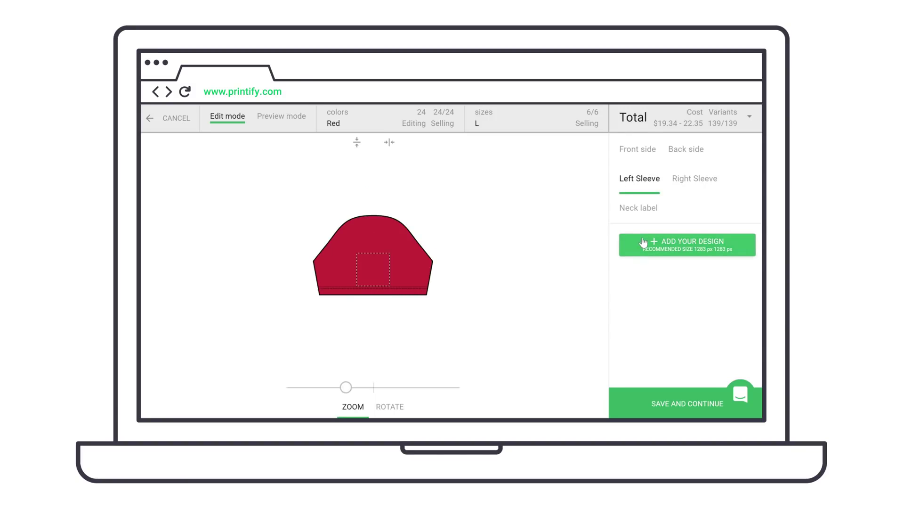
{"action": "left_click", "coordinate": [643, 243]}
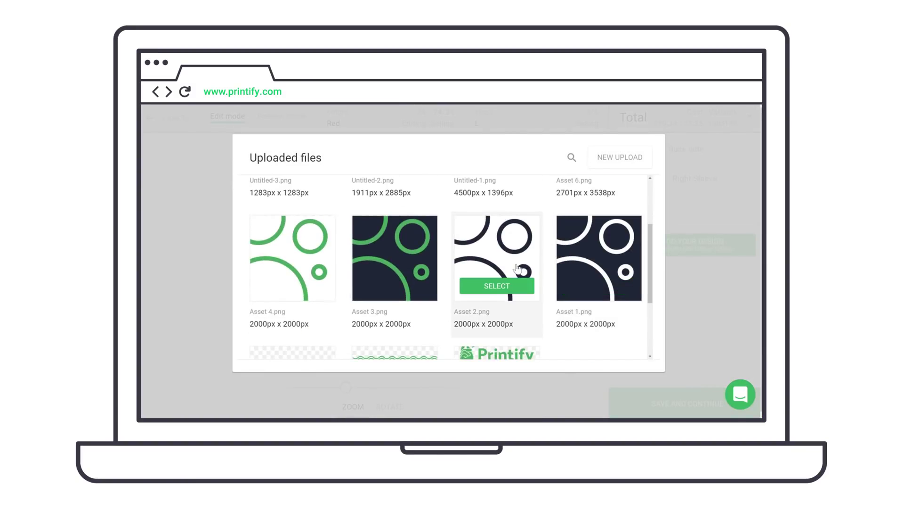
{"action": "left_click", "coordinate": [499, 286]}
Step: Apply the dark circles design to the right sleeve
{"action": "left_click", "coordinate": [687, 182]}
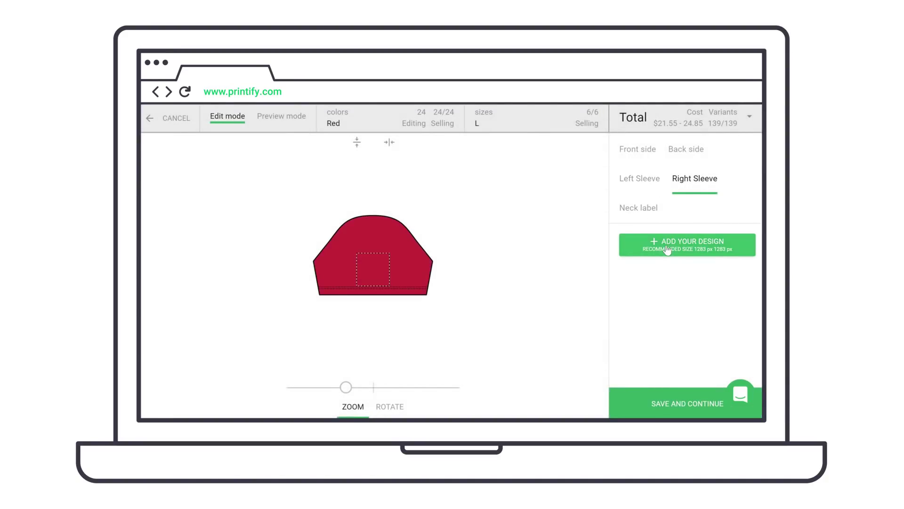
{"action": "left_click", "coordinate": [687, 244]}
{"action": "scroll", "coordinate": [589, 320], "scroll_direction": "down", "scroll_amount": 1}
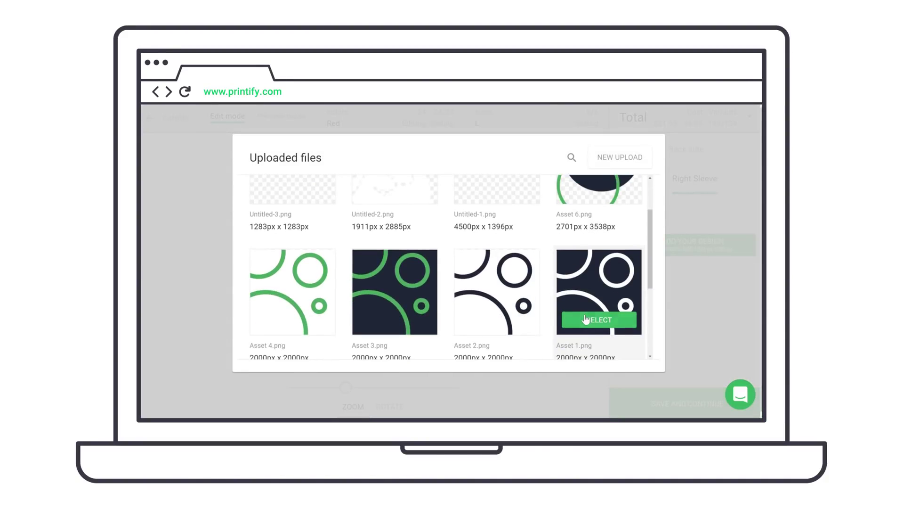
{"action": "left_click", "coordinate": [585, 318]}
{"action": "left_click", "coordinate": [633, 209]}
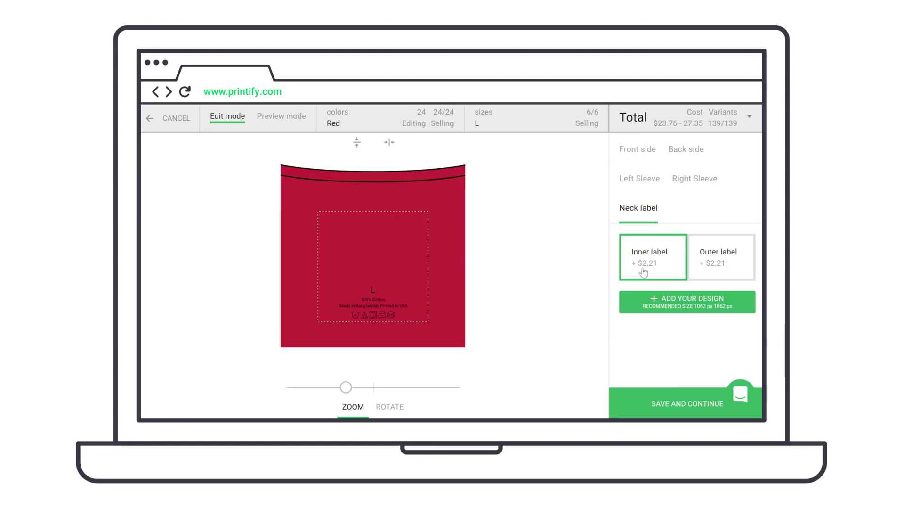
Step: Put the YOUR BRAND design on the inner neck label and try the outer label option
{"action": "left_click", "coordinate": [653, 302]}
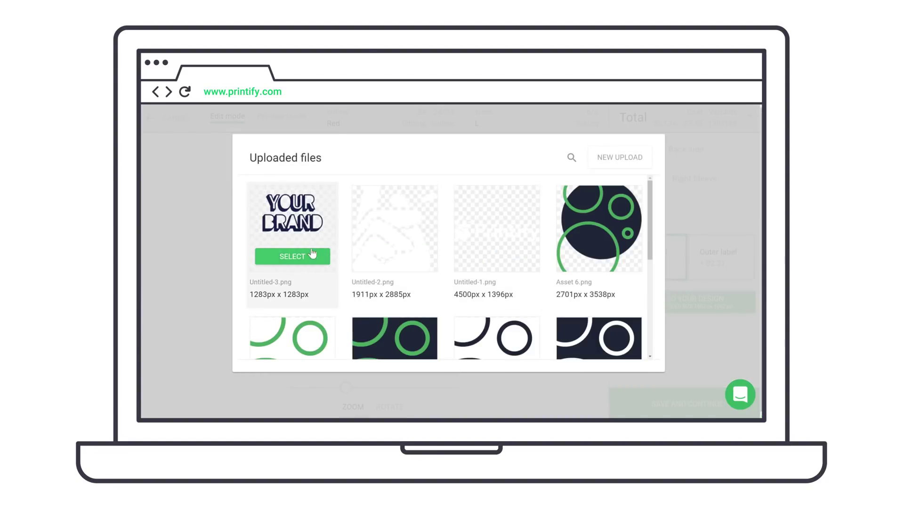
{"action": "left_click", "coordinate": [311, 256]}
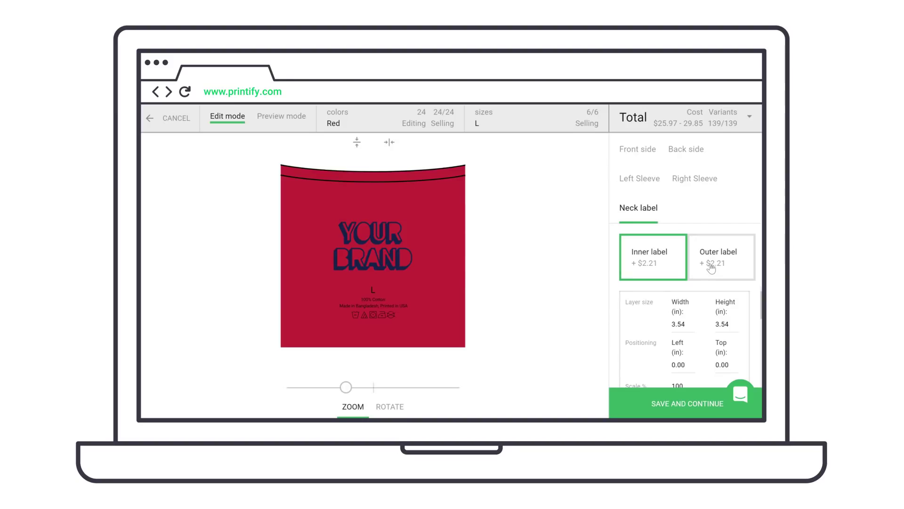
{"action": "scroll", "coordinate": [622, 302], "scroll_direction": "down", "scroll_amount": 3}
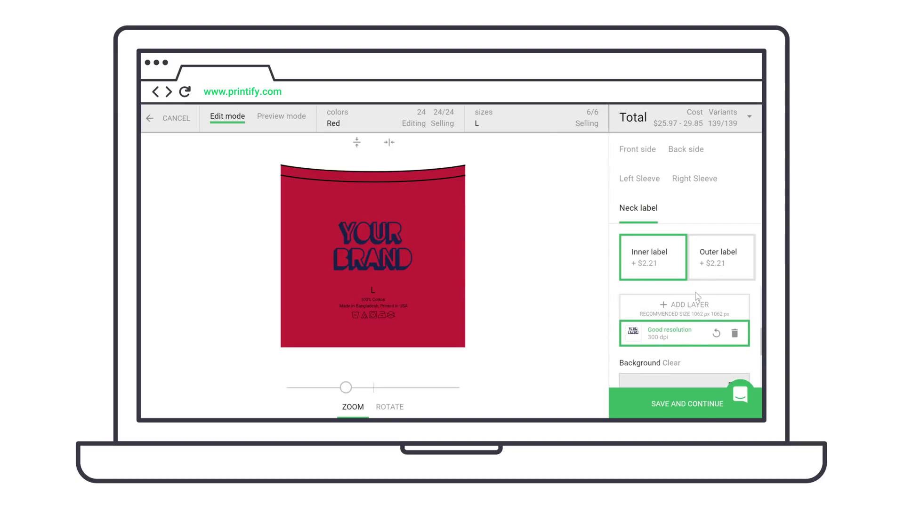
{"action": "left_click", "coordinate": [709, 272]}
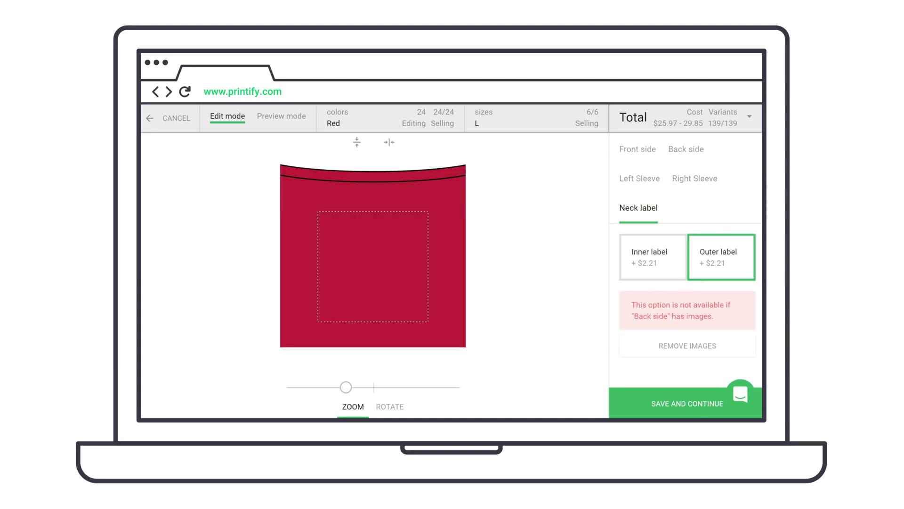
Step: Preview the red tee mockup, then return to editing the front side and view variants and costs
{"action": "left_click_drag", "start_coordinate": [632, 306], "coordinate": [717, 324]}
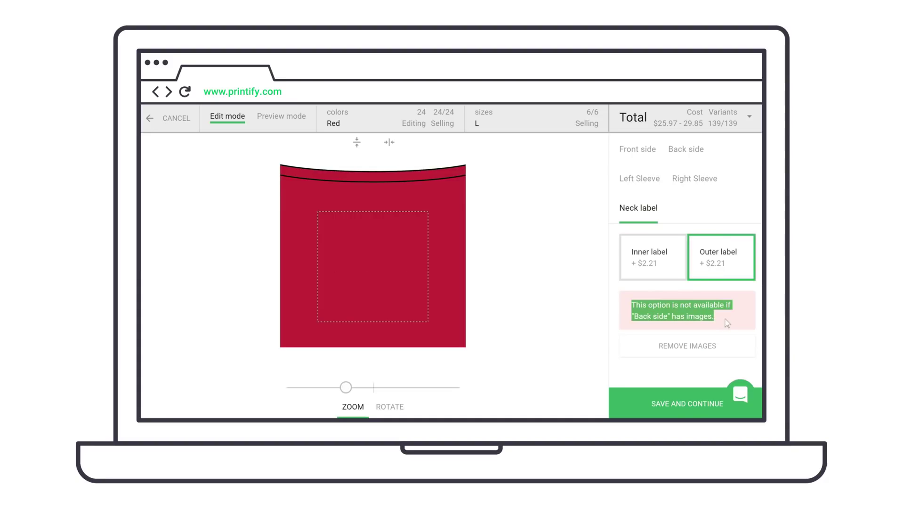
{"action": "left_click", "coordinate": [726, 318]}
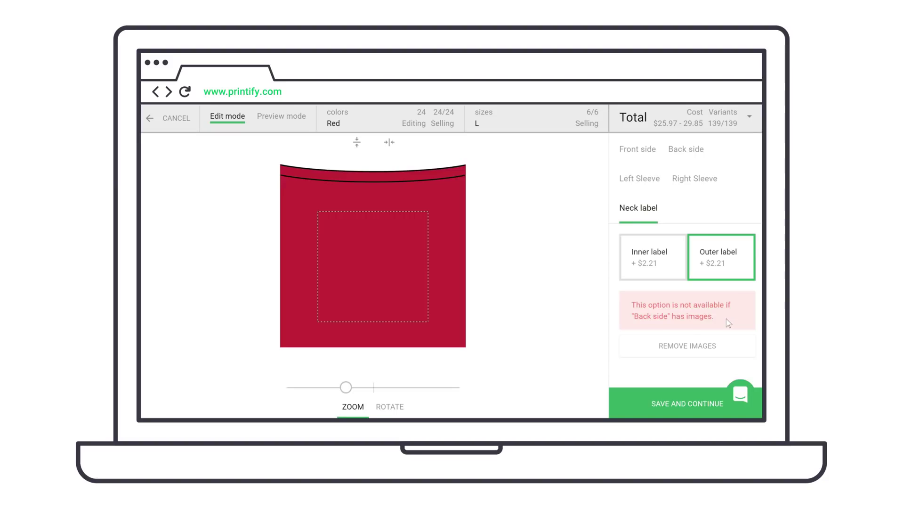
{"action": "left_click", "coordinate": [291, 123]}
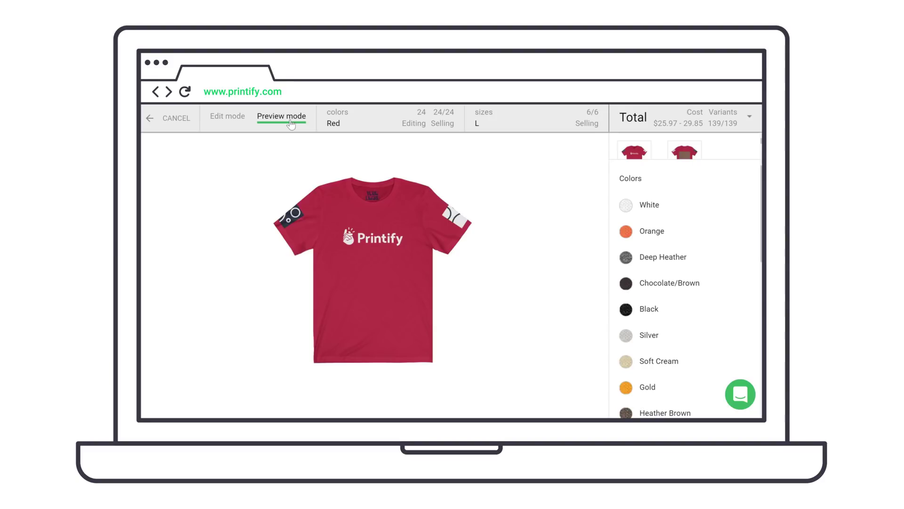
{"action": "left_click", "coordinate": [236, 122]}
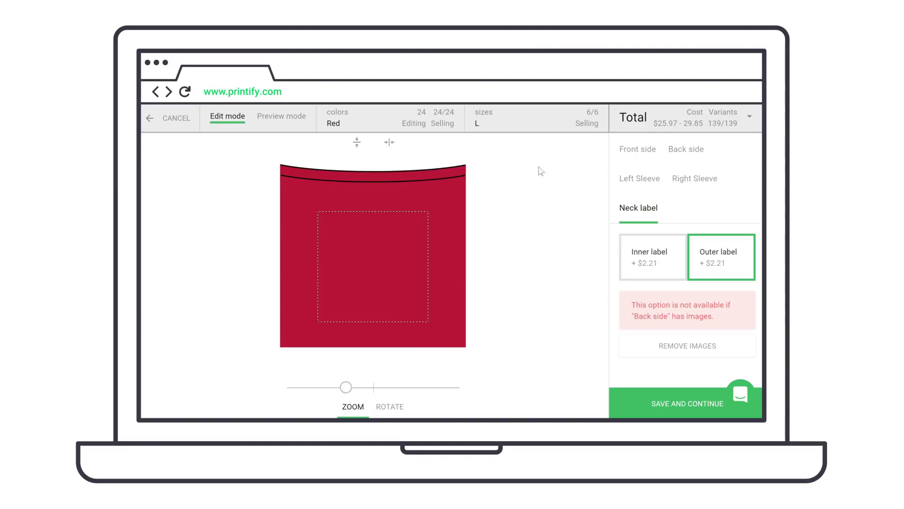
{"action": "left_click", "coordinate": [628, 153]}
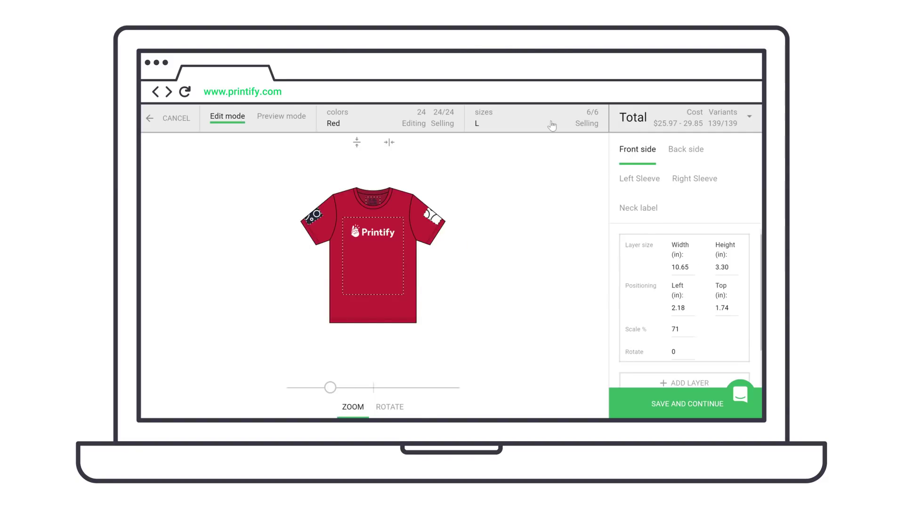
{"action": "left_click", "coordinate": [550, 121]}
Step: Deselect size 3XL and the Deep Heather, Chocolate/Brown, Black and Silver colours to reach 100 variants
{"action": "scroll", "coordinate": [496, 304], "scroll_direction": "down", "scroll_amount": 1}
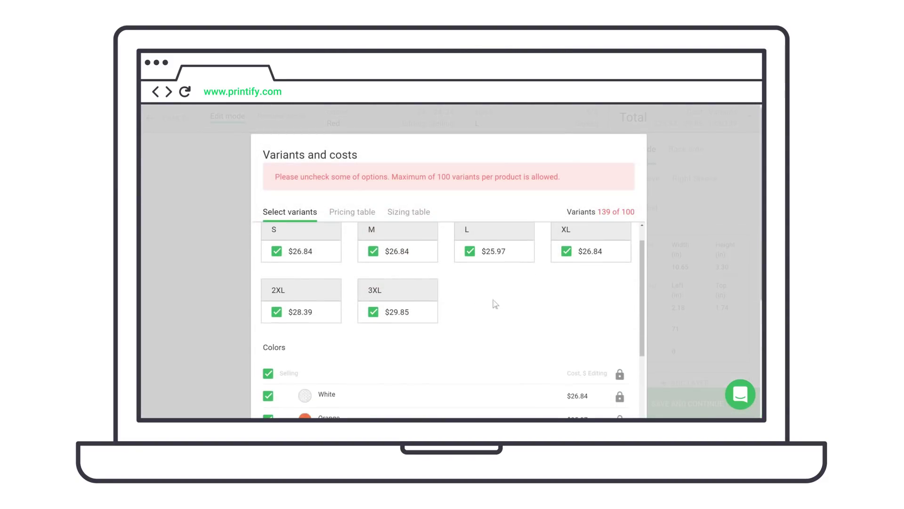
{"action": "left_click", "coordinate": [373, 312]}
{"action": "scroll", "coordinate": [316, 322], "scroll_direction": "down", "scroll_amount": 3}
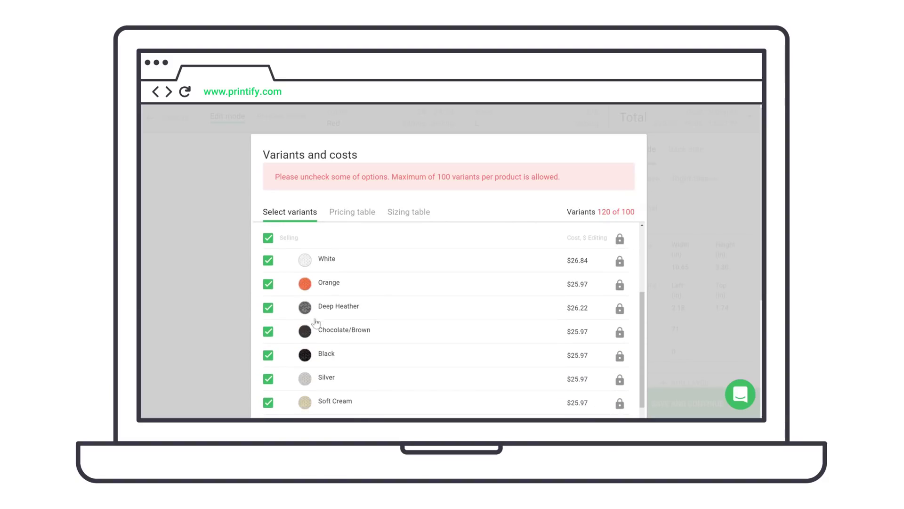
{"action": "left_click", "coordinate": [268, 309]}
{"action": "left_click", "coordinate": [268, 332]}
{"action": "left_click", "coordinate": [268, 355]}
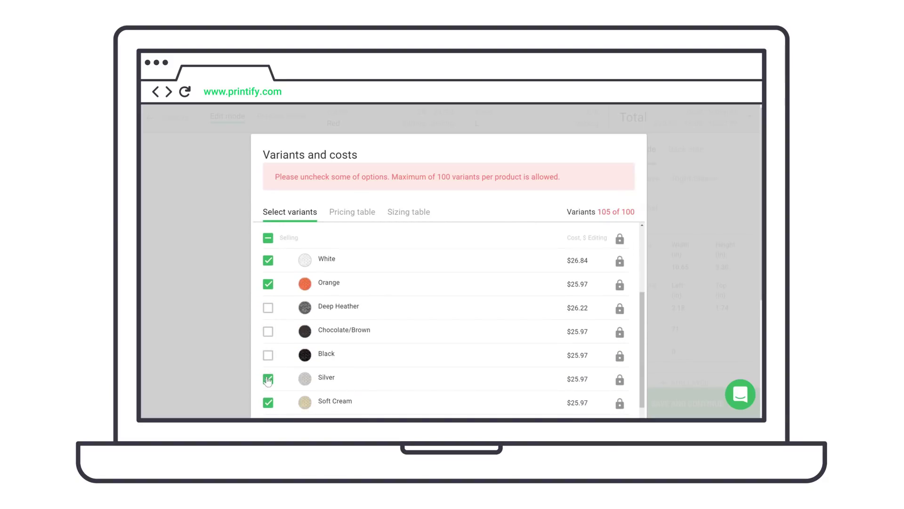
{"action": "left_click", "coordinate": [268, 379]}
{"action": "scroll", "coordinate": [471, 317], "scroll_direction": "up", "scroll_amount": 5}
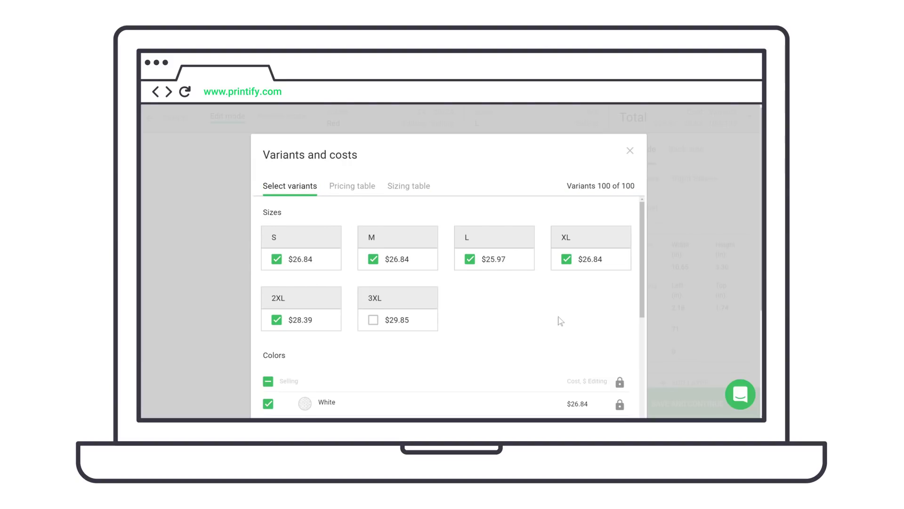
{"action": "scroll", "coordinate": [560, 321], "scroll_direction": "down", "scroll_amount": 3}
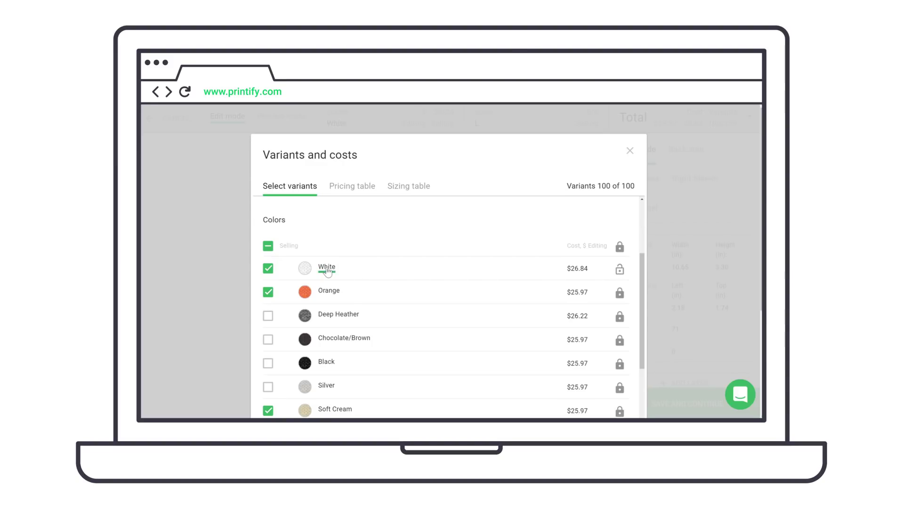
Step: Replace the front layer with front_print.png and save the design to reach the mockups
{"action": "left_click", "coordinate": [630, 151]}
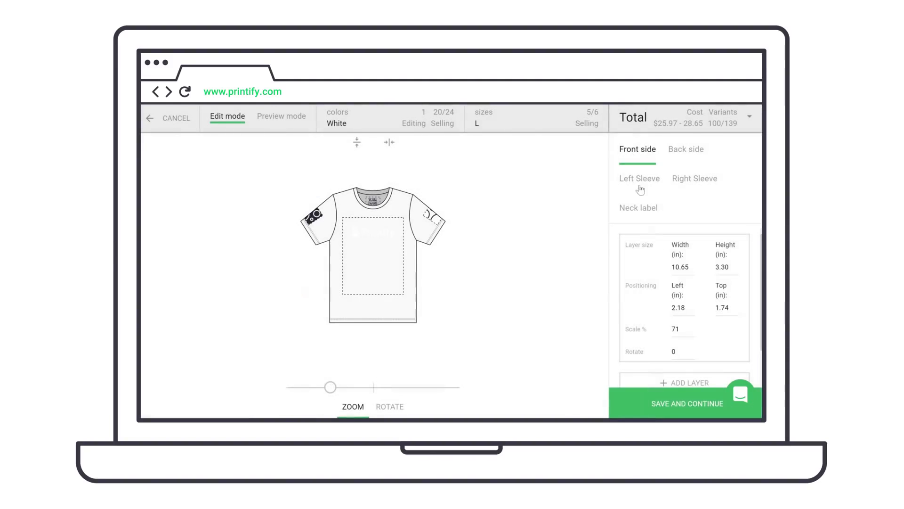
{"action": "left_click", "coordinate": [736, 369]}
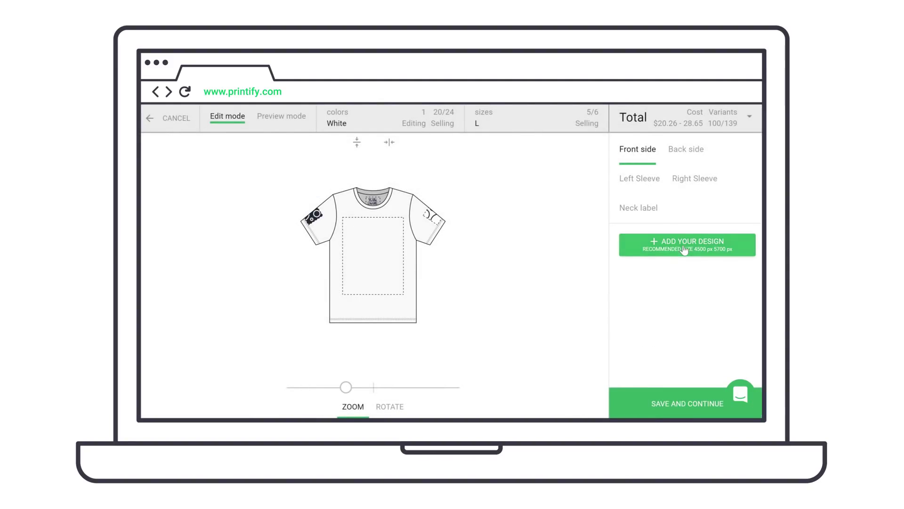
{"action": "left_click", "coordinate": [682, 248]}
{"action": "mouse_move", "coordinate": [567, 253]}
{"action": "scroll", "coordinate": [518, 273], "scroll_direction": "down", "scroll_amount": 5}
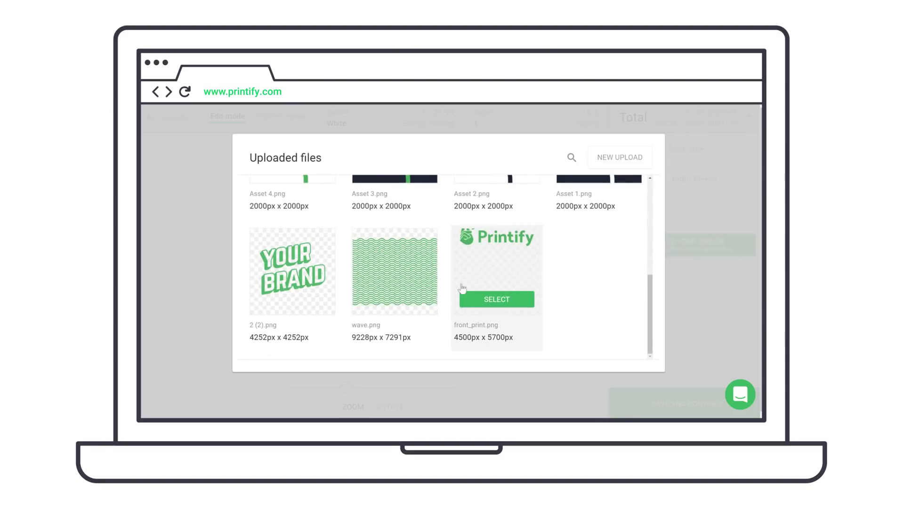
{"action": "left_click", "coordinate": [471, 303]}
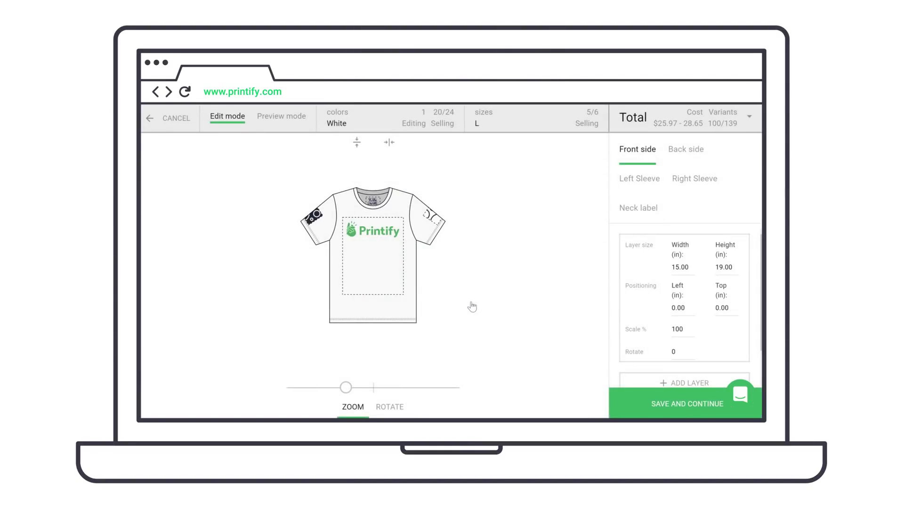
{"action": "left_click", "coordinate": [654, 409]}
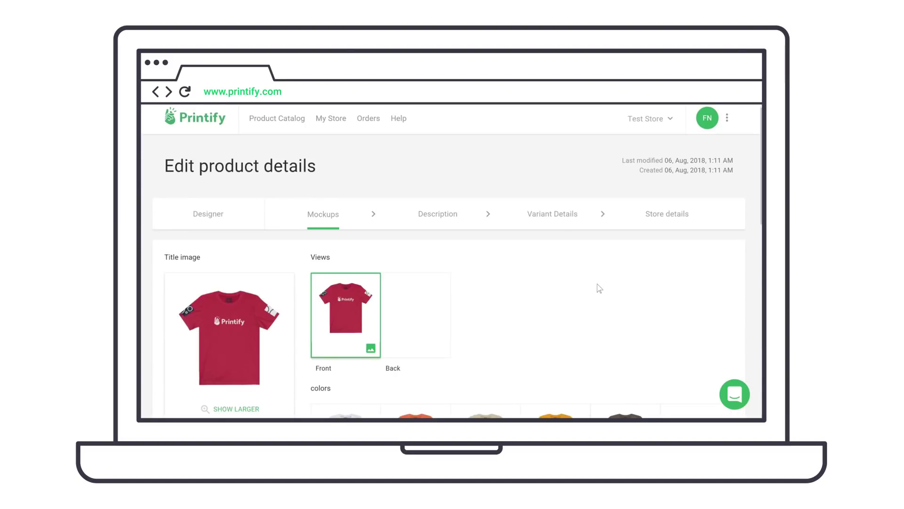
Step: Make the White tee mockup the product's title image
{"action": "scroll", "coordinate": [597, 287], "scroll_direction": "down", "scroll_amount": 3}
{"action": "scroll", "coordinate": [597, 288], "scroll_direction": "down", "scroll_amount": 2}
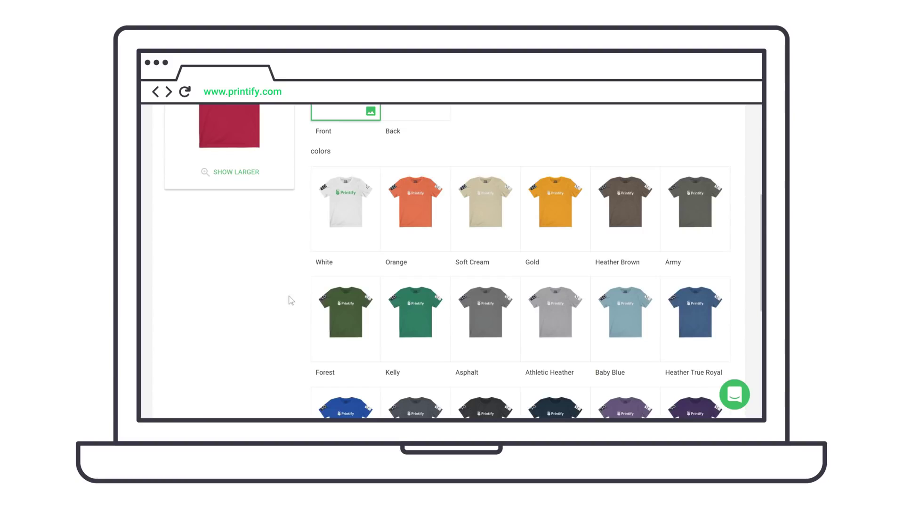
{"action": "left_click", "coordinate": [413, 225]}
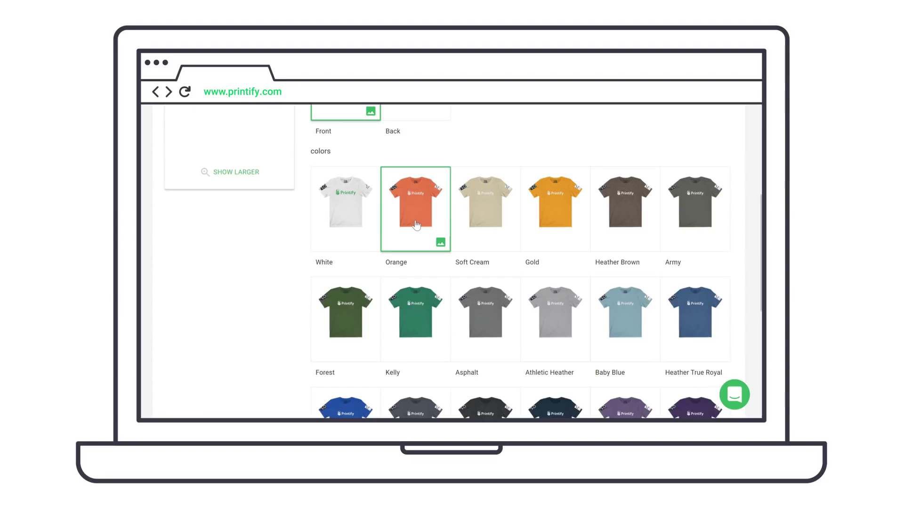
{"action": "left_click", "coordinate": [350, 218]}
Step: Move past the description step to the variant pricing step
{"action": "scroll", "coordinate": [386, 200], "scroll_direction": "up", "scroll_amount": 4}
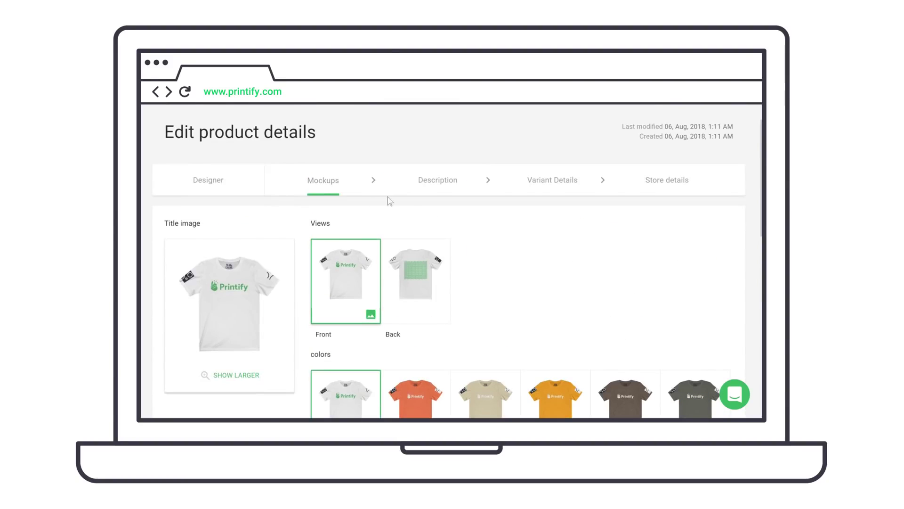
{"action": "left_click", "coordinate": [438, 184]}
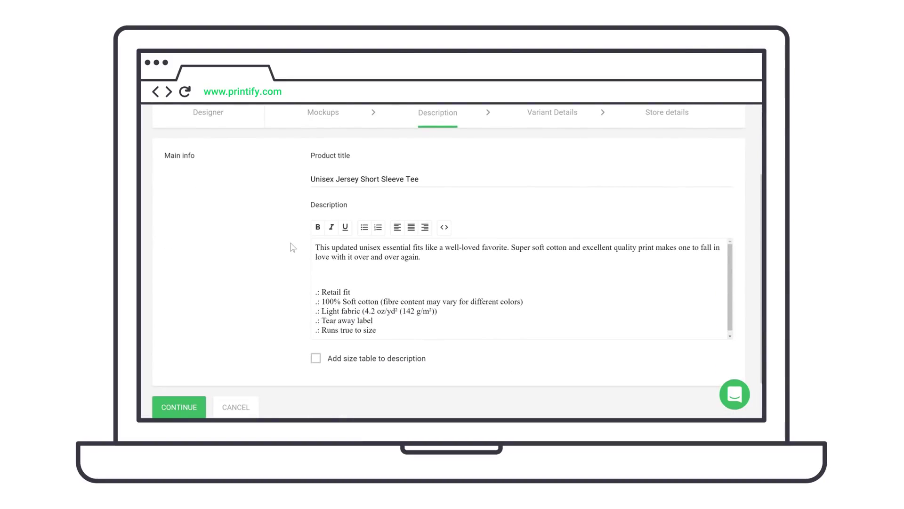
{"action": "left_click", "coordinate": [553, 113]}
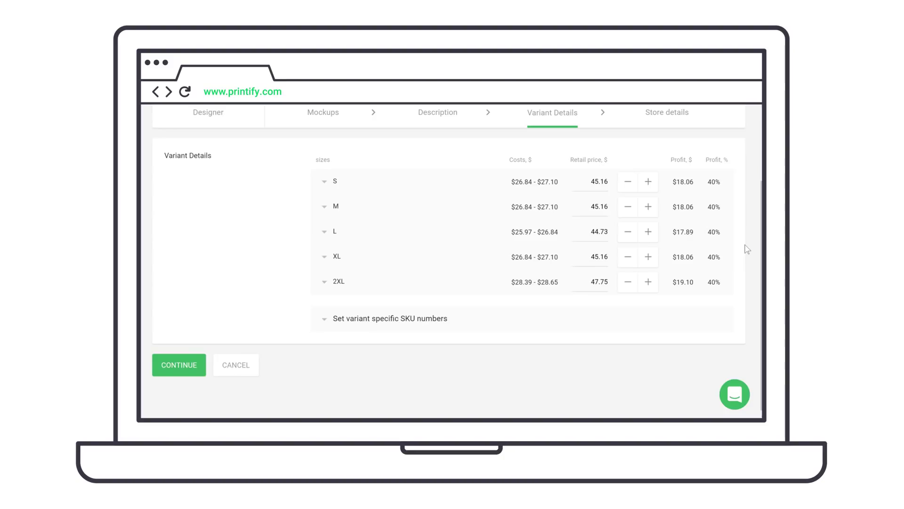
Step: Raise the S retail price to $47.00 and M Asphalt to $46.00, then save
{"action": "left_click", "coordinate": [648, 182]}
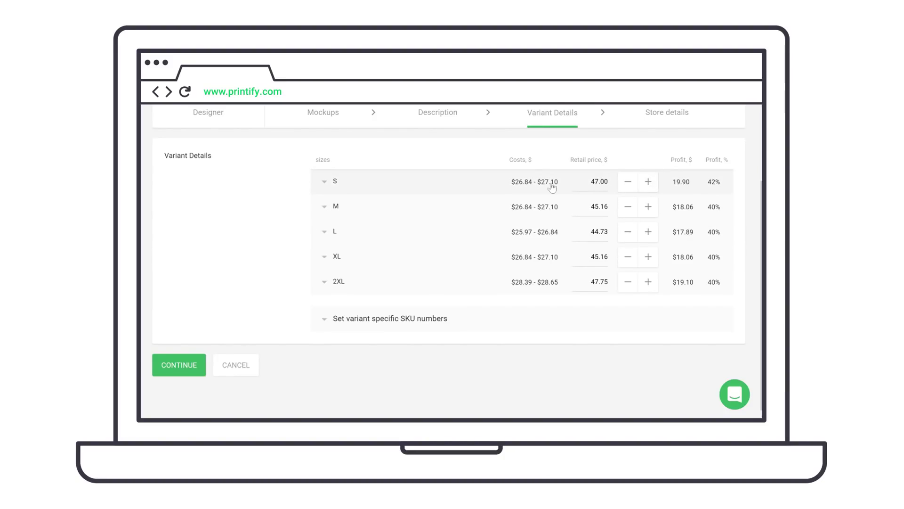
{"action": "left_click", "coordinate": [325, 208]}
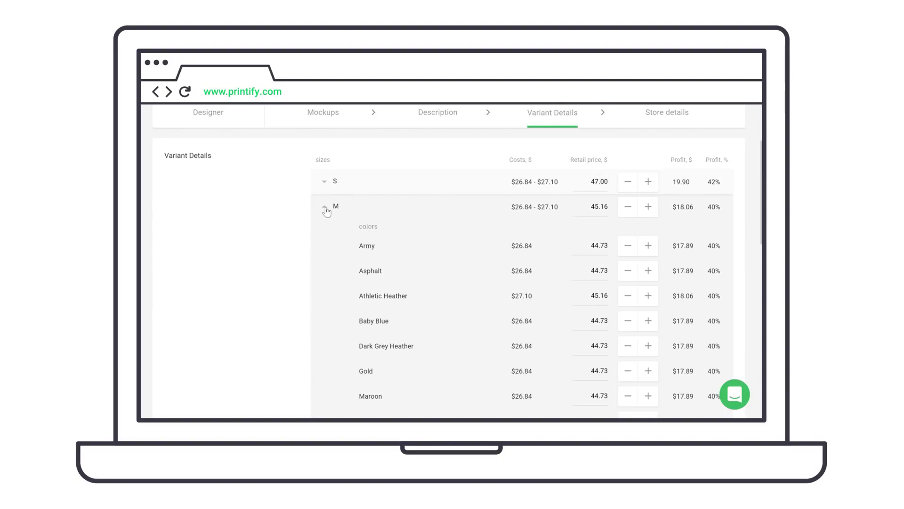
{"action": "left_click", "coordinate": [648, 270]}
{"action": "left_click", "coordinate": [322, 206]}
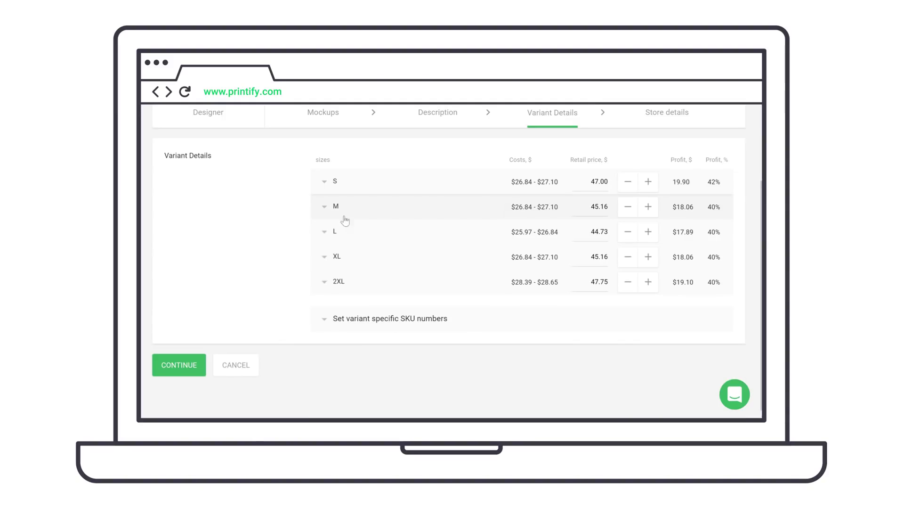
{"action": "left_click", "coordinate": [193, 370]}
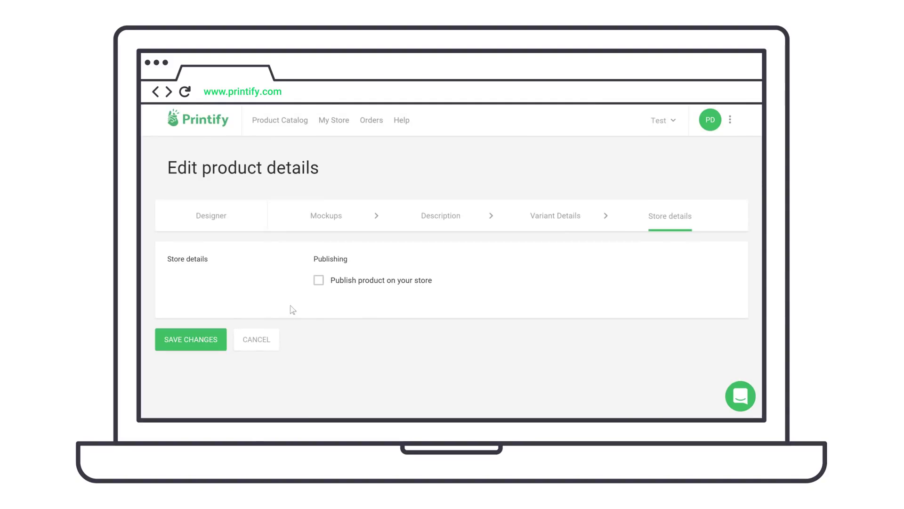
Step: Enable 'Publish product on your store' in Store details
{"action": "left_click", "coordinate": [316, 284]}
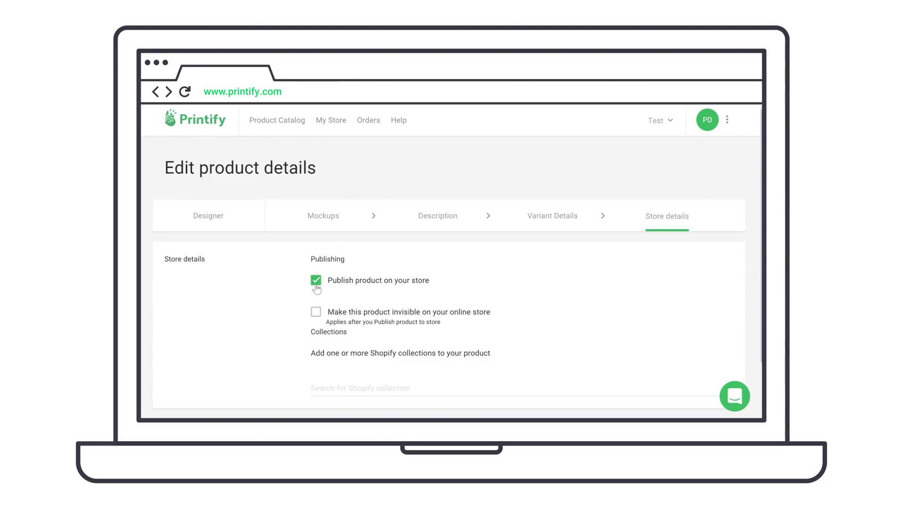
{"action": "scroll", "coordinate": [290, 297], "scroll_direction": "down", "scroll_amount": 2}
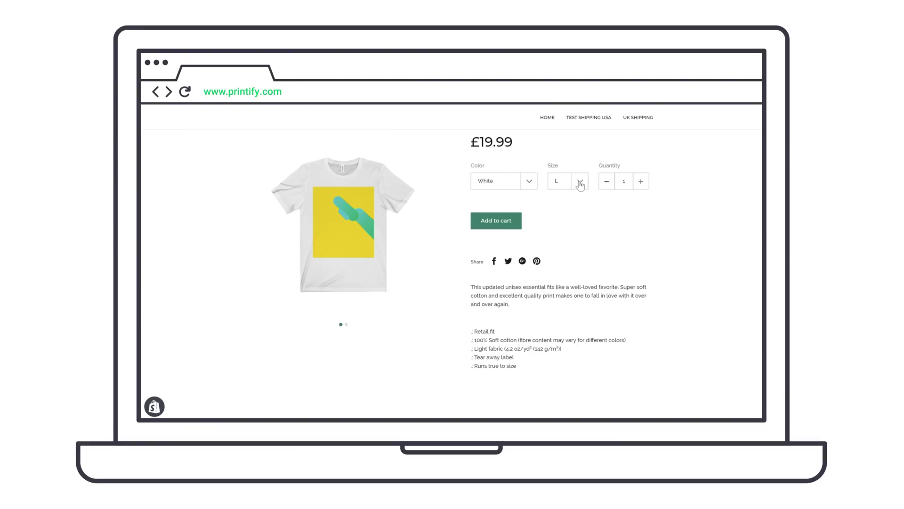
Step: Select size M for the white tee and set quantity to 2
{"action": "left_click", "coordinate": [581, 185]}
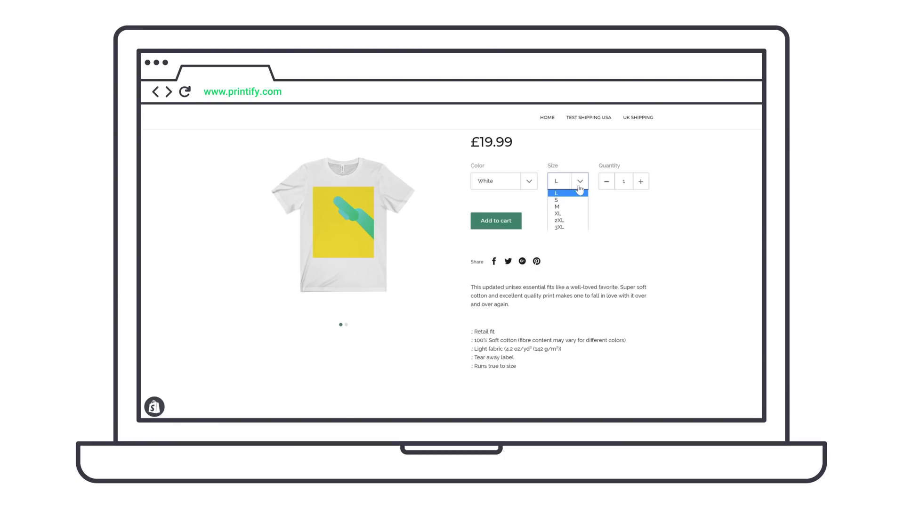
{"action": "left_click", "coordinate": [572, 207]}
{"action": "left_click", "coordinate": [639, 183]}
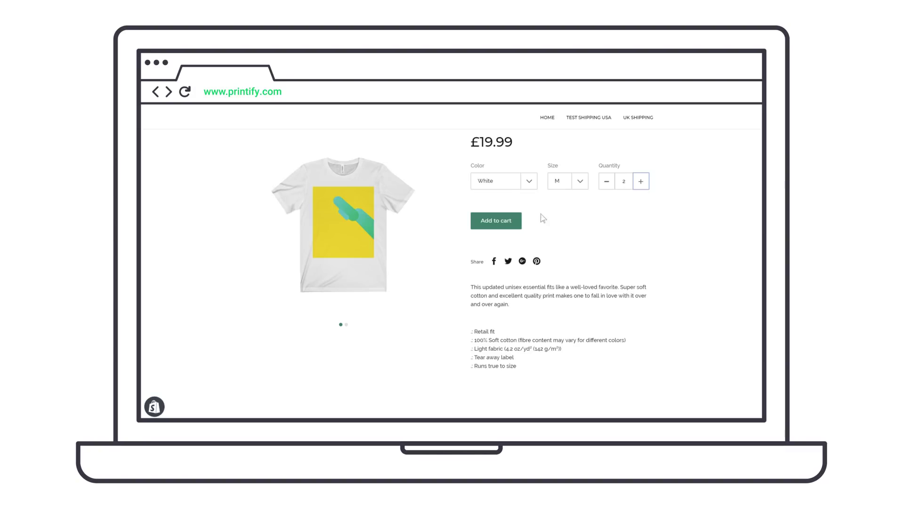